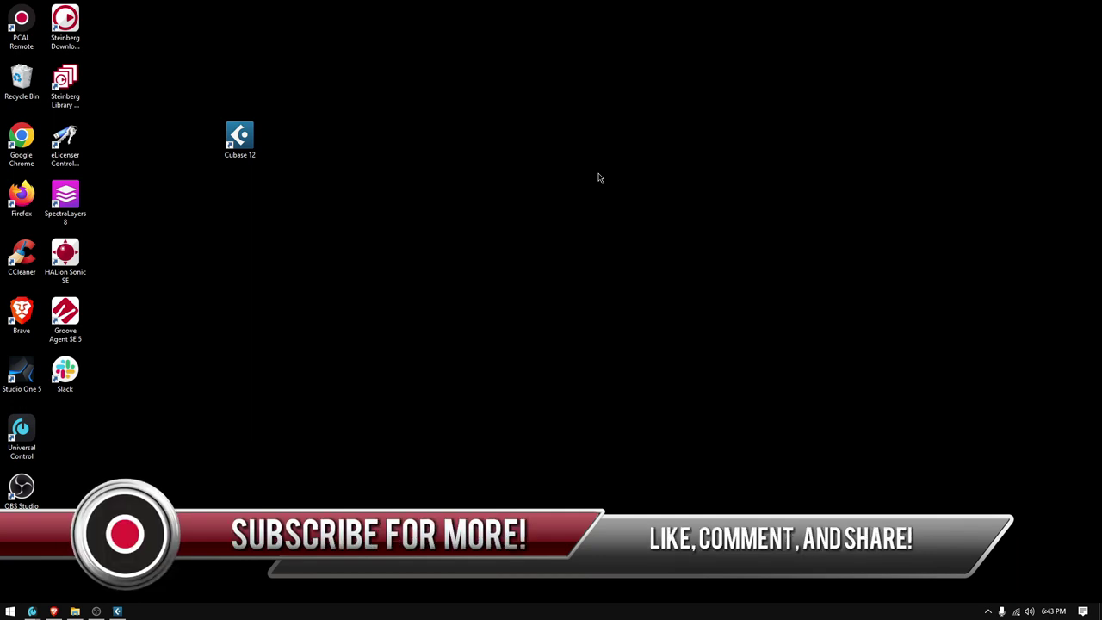
Maximize Cubase and open Audio Connections on its empty Control Room page
{"action": "left_click", "coordinate": [118, 612]}
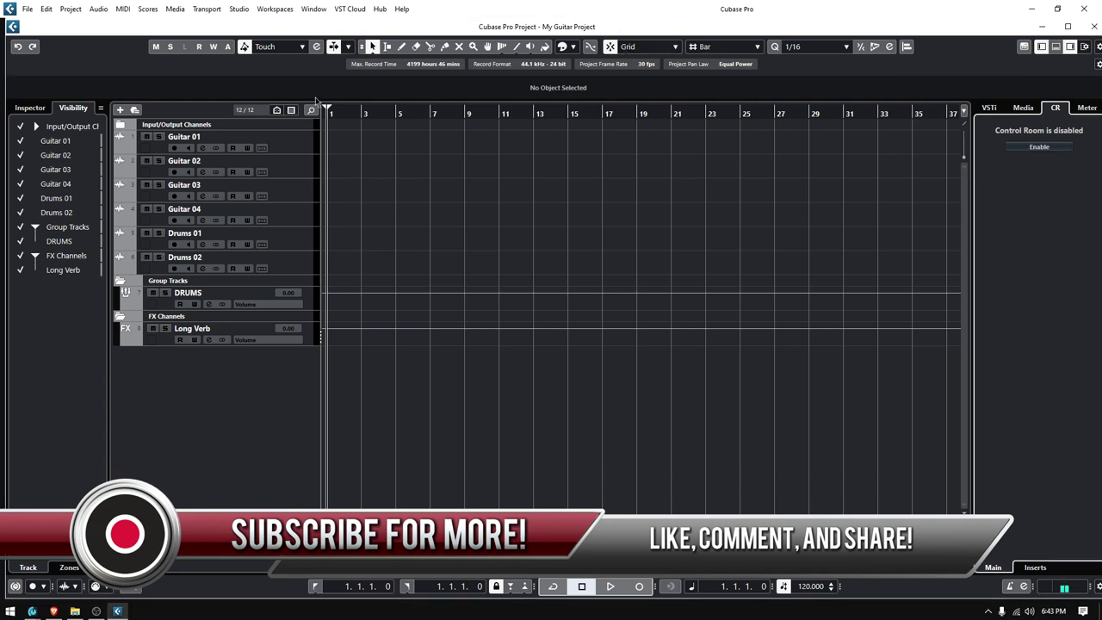
{"action": "left_click", "coordinate": [1068, 26]}
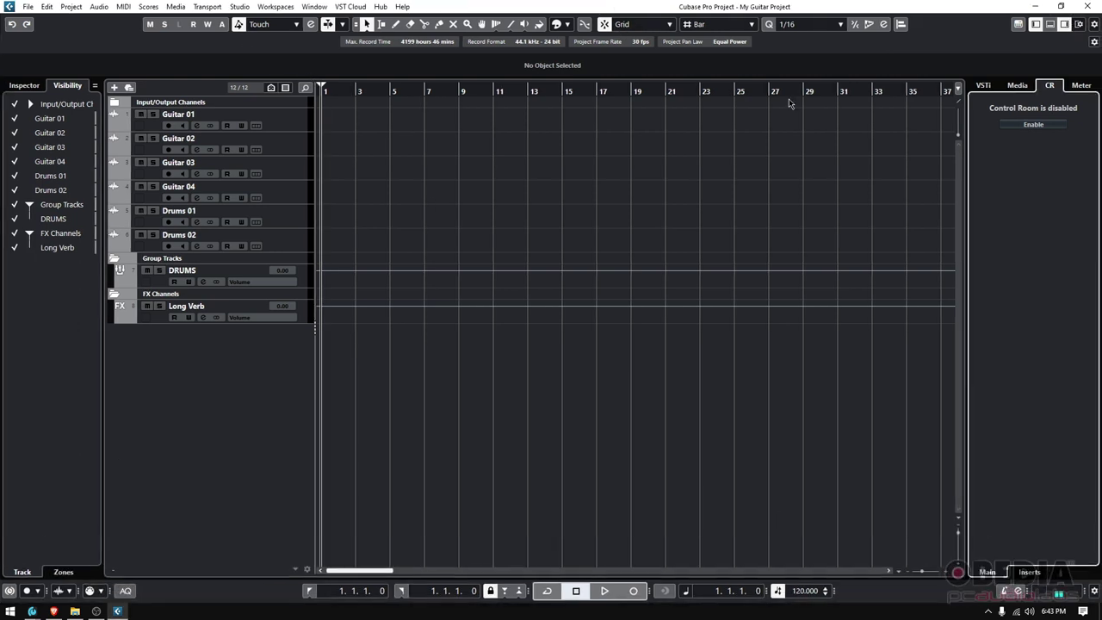
{"action": "left_click", "coordinate": [248, 8]}
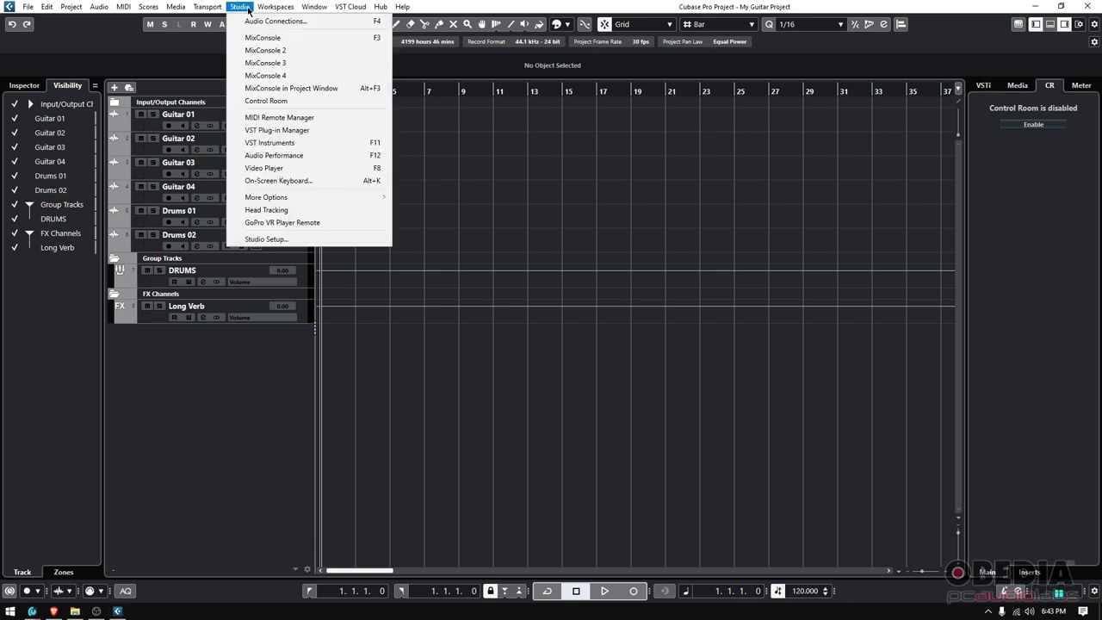
{"action": "left_click", "coordinate": [274, 21]}
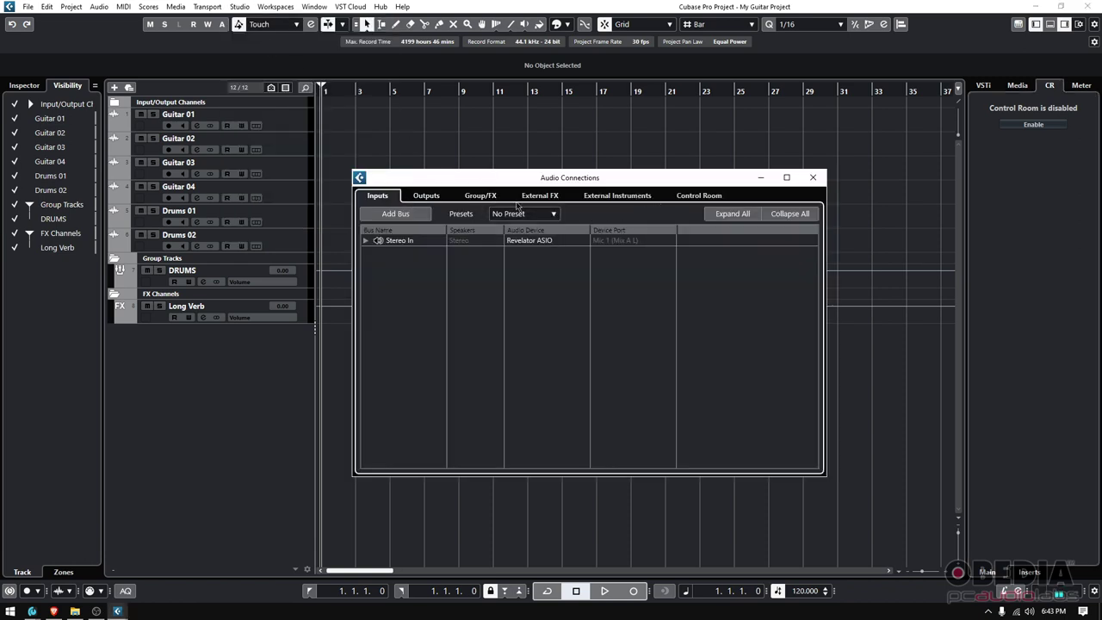
{"action": "left_click", "coordinate": [694, 197]}
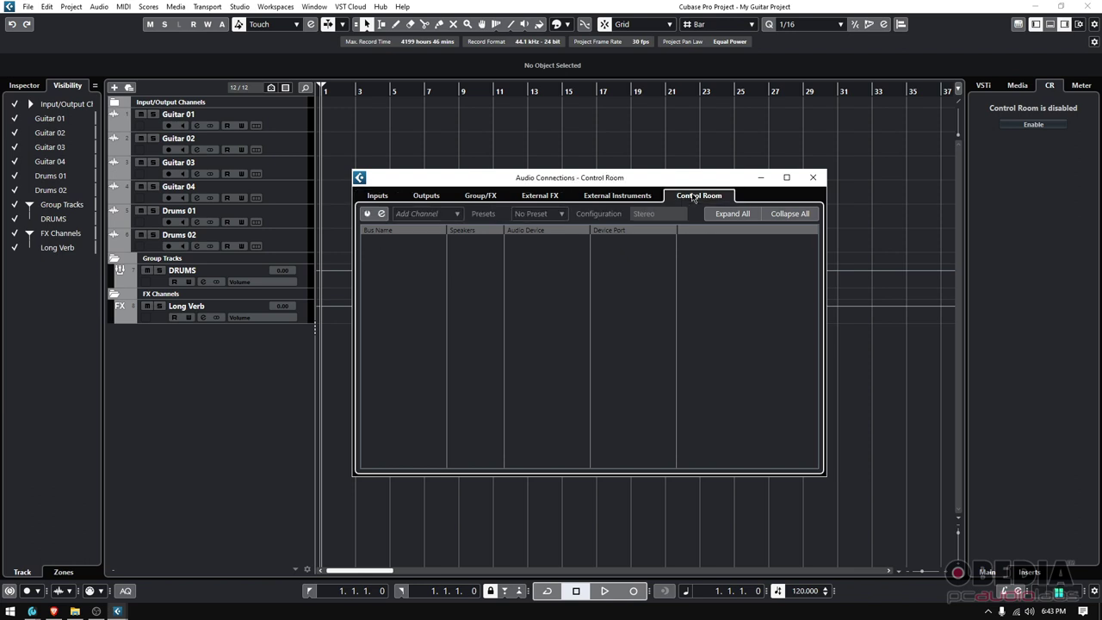
Check the Stereo Out channels on the Outputs page, then close Audio Connections
{"action": "left_click", "coordinate": [434, 197]}
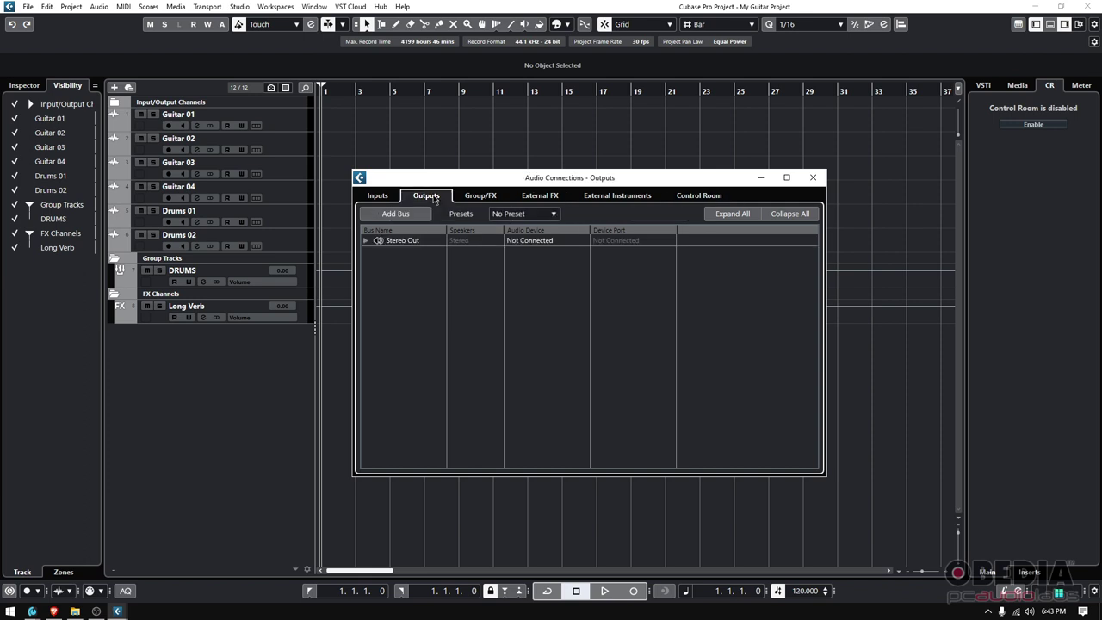
{"action": "left_click", "coordinate": [366, 242]}
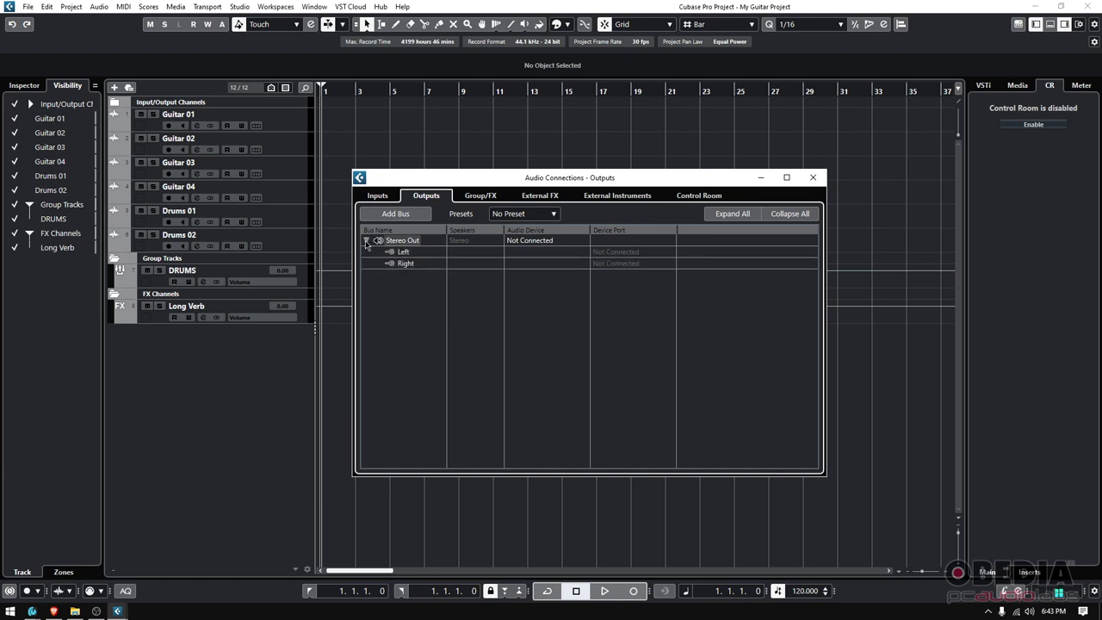
{"action": "left_click", "coordinate": [366, 242]}
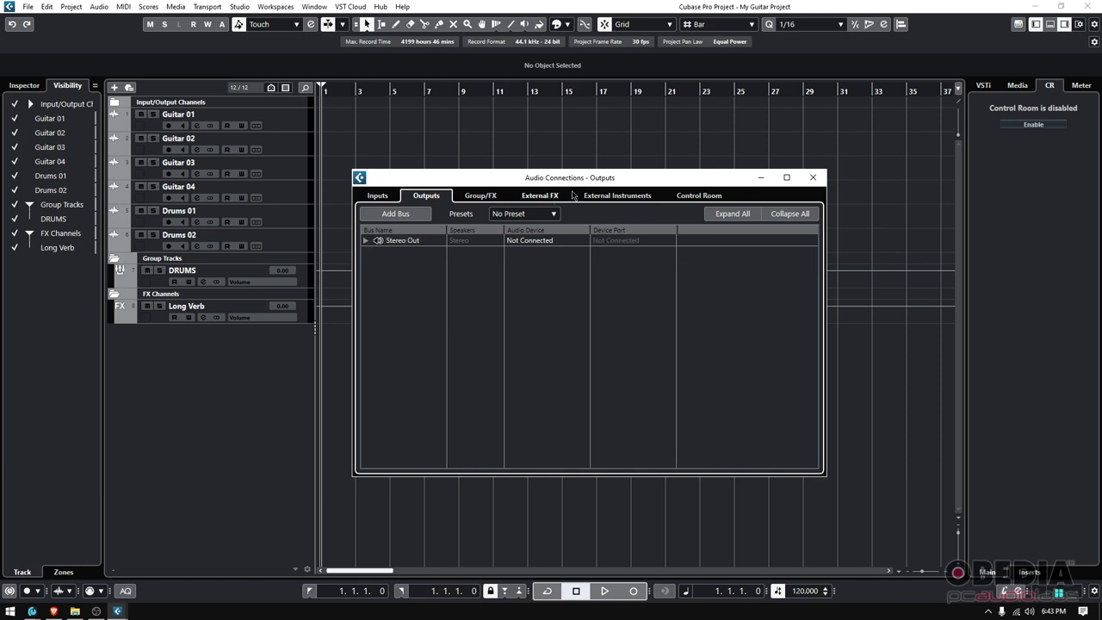
{"action": "left_click", "coordinate": [695, 200]}
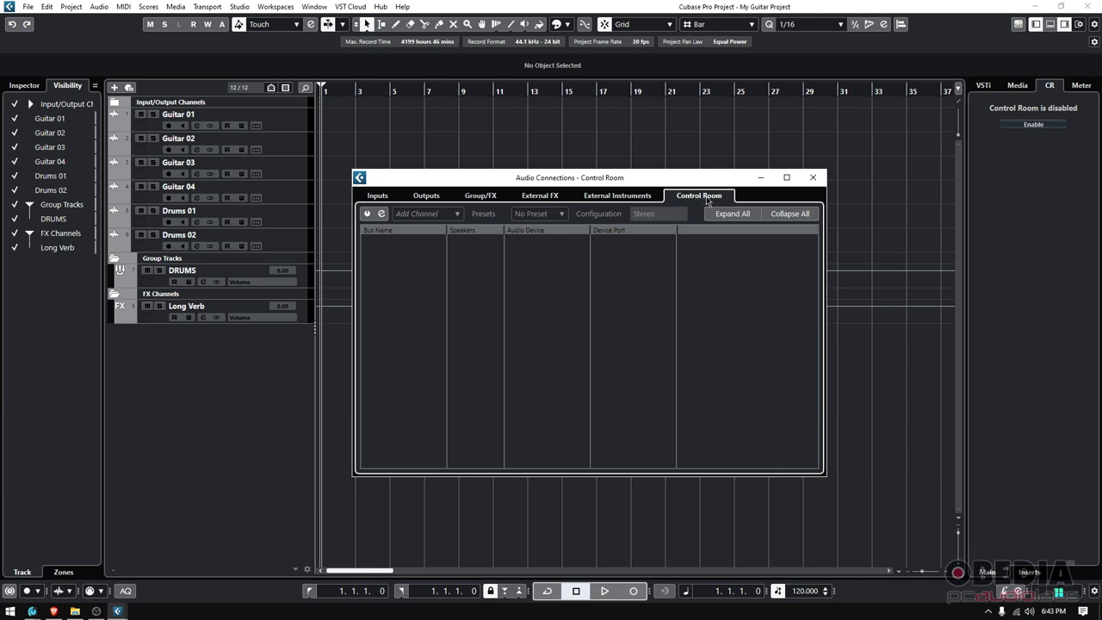
{"action": "left_click_drag", "start_coordinate": [693, 175], "coordinate": [672, 159]}
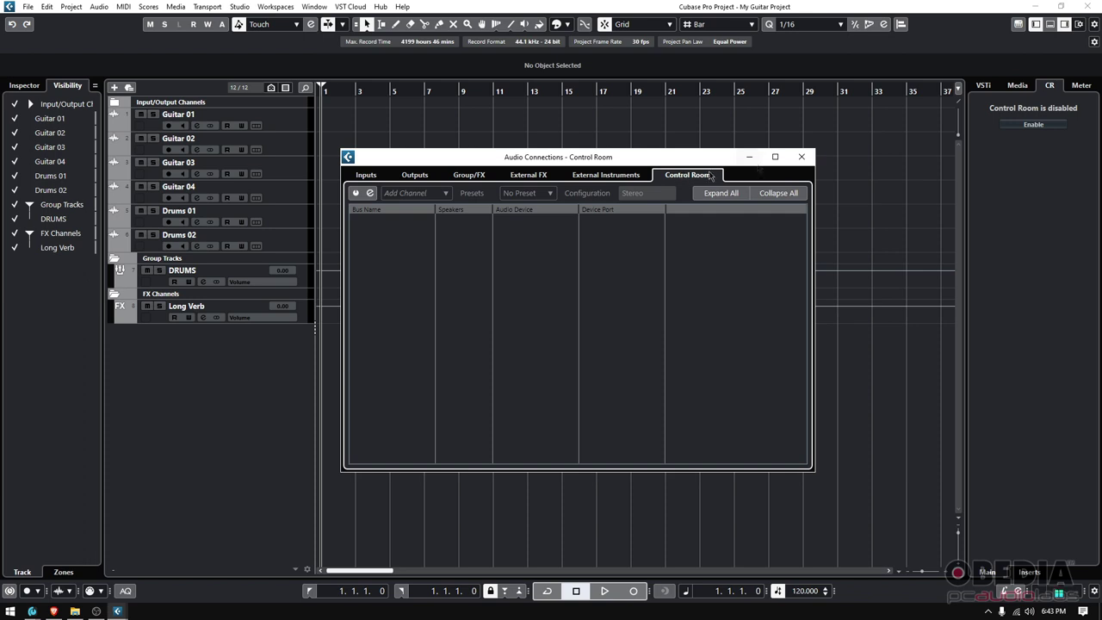
{"action": "left_click", "coordinate": [801, 157]}
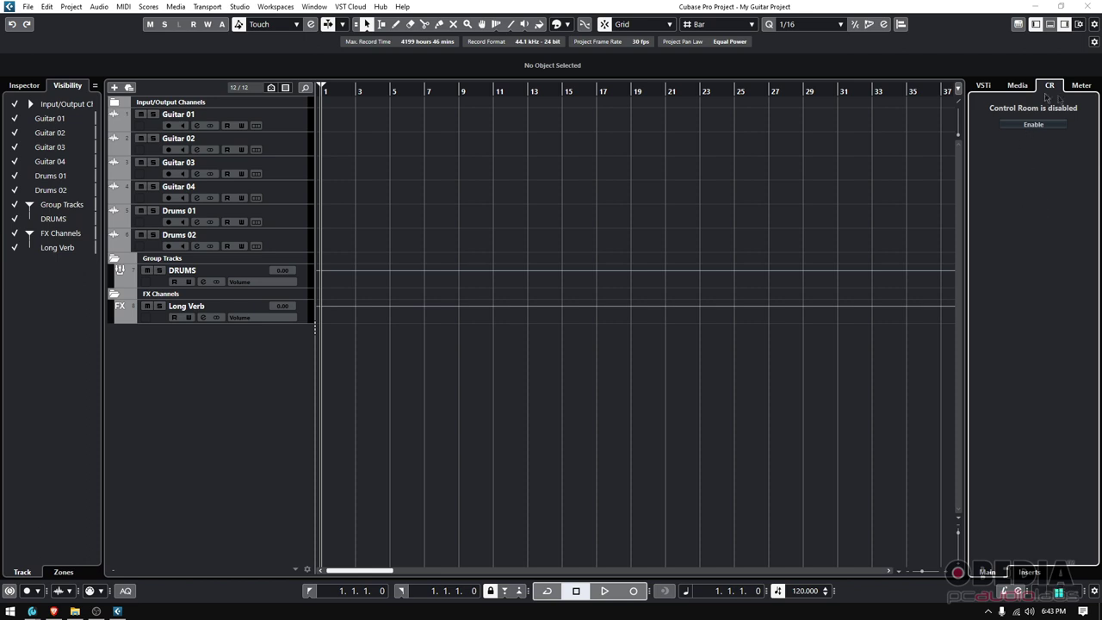
Cycle the right zone through Instruments and Media, then back to Control Room
{"action": "left_click", "coordinate": [984, 86]}
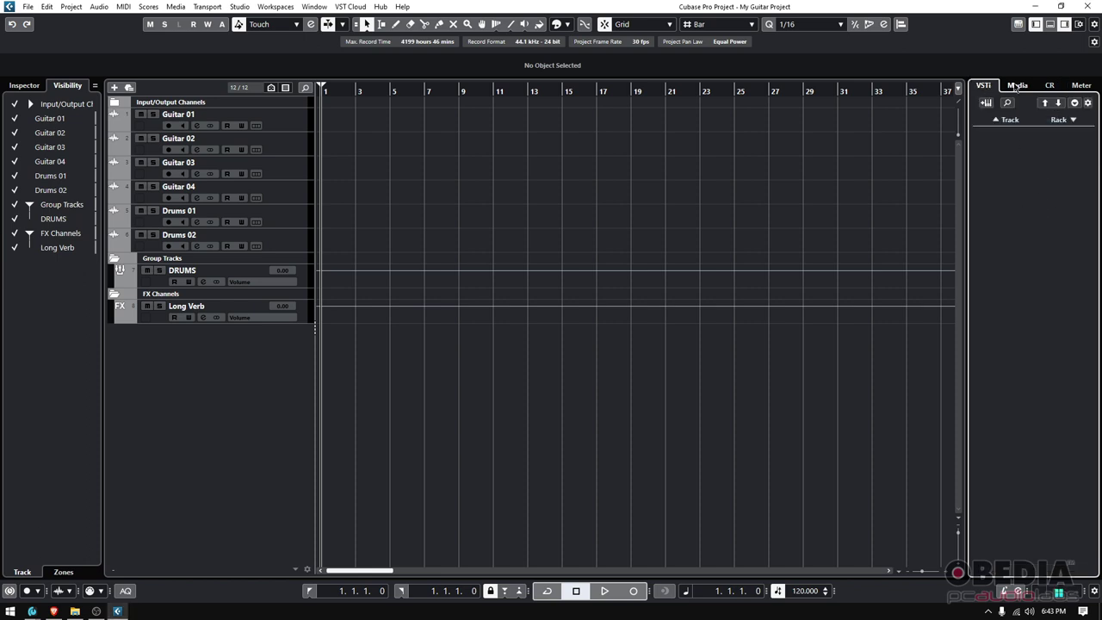
{"action": "left_click", "coordinate": [1021, 87]}
{"action": "left_click", "coordinate": [1050, 86]}
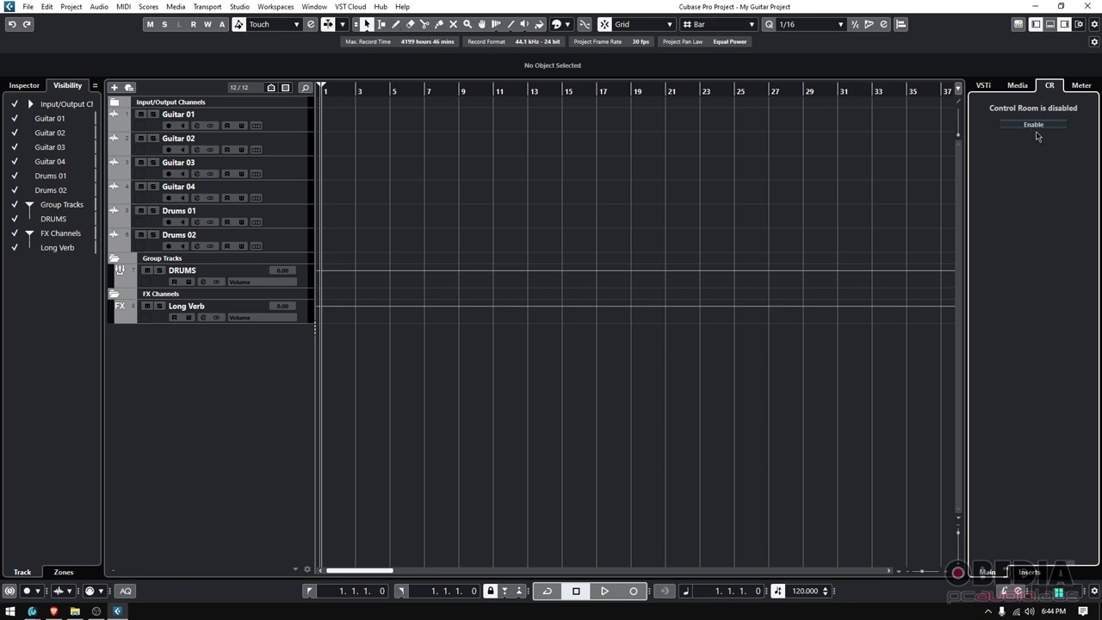
Reopen Audio Connections and switch the Control Room on with its power button
{"action": "left_click", "coordinate": [241, 6]}
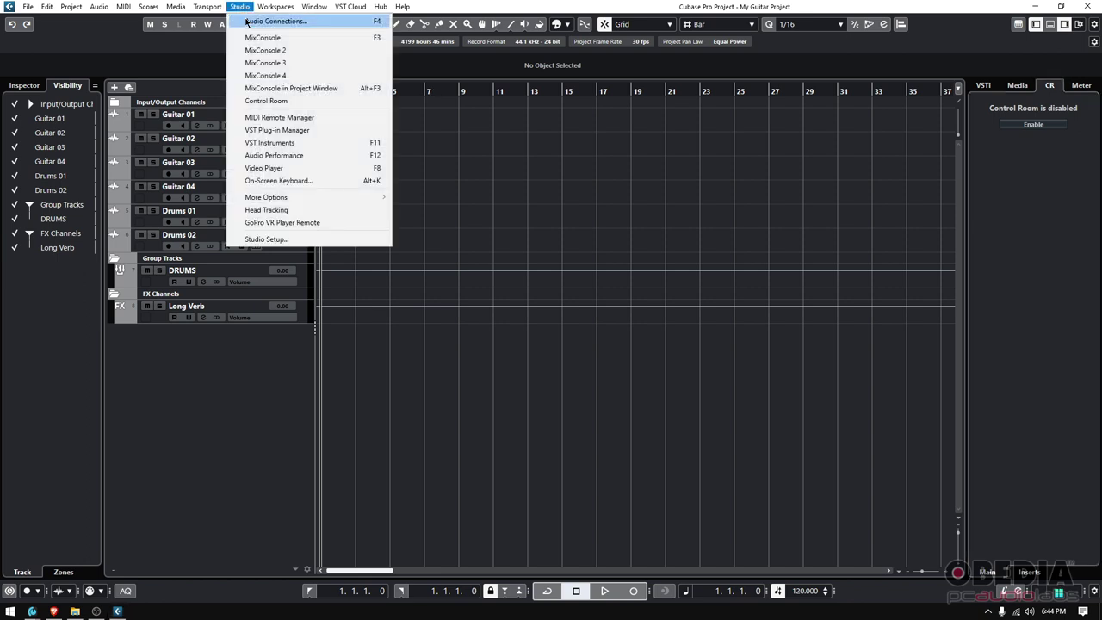
{"action": "left_click", "coordinate": [258, 20]}
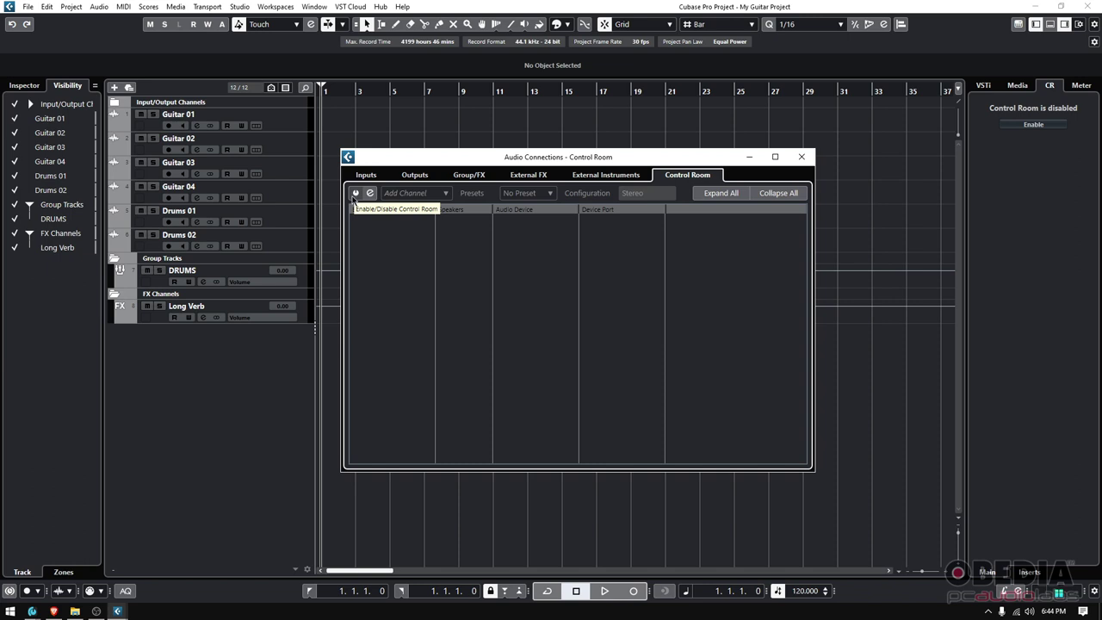
{"action": "left_click", "coordinate": [354, 197]}
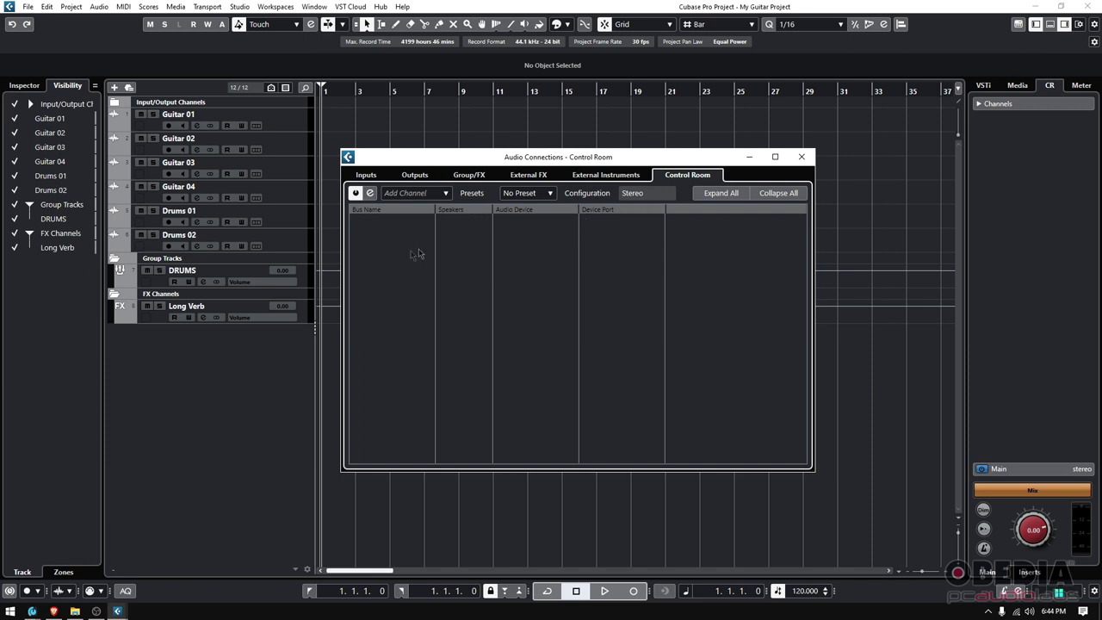
{"action": "right_click", "coordinate": [365, 240]}
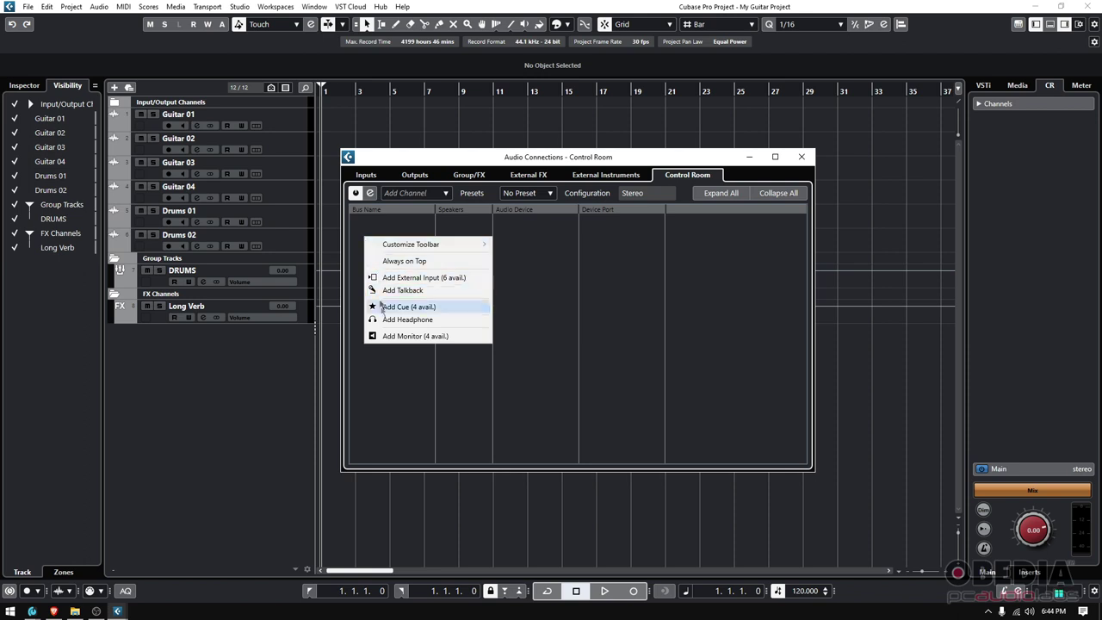
Add a stereo Monitor 1 to the Control Room and expand its channels
{"action": "left_click", "coordinate": [410, 337]}
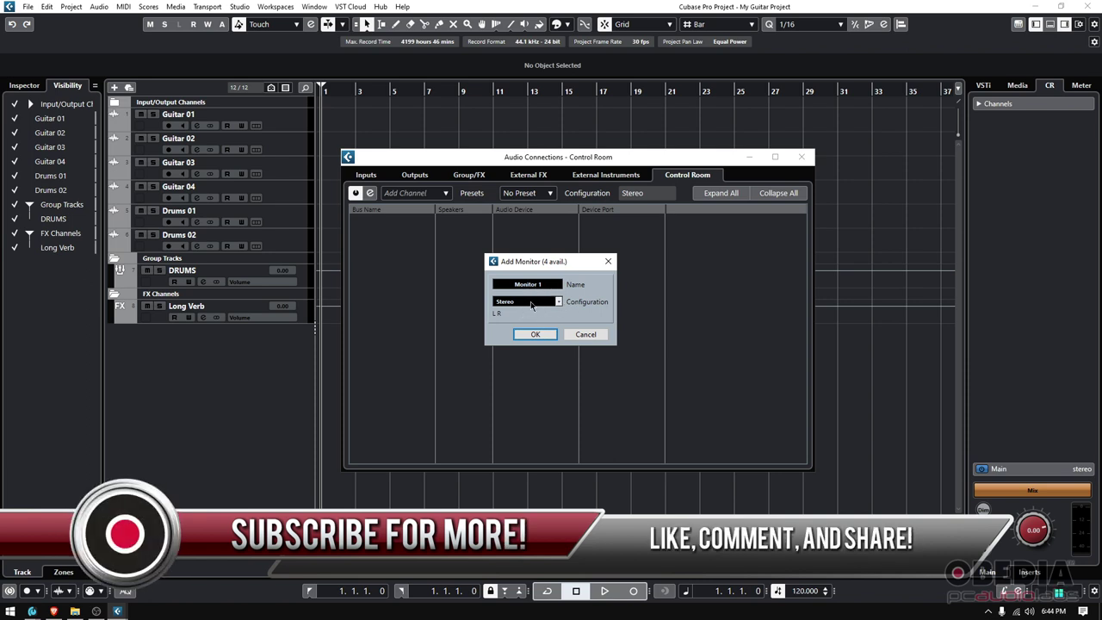
{"action": "left_click", "coordinate": [540, 336]}
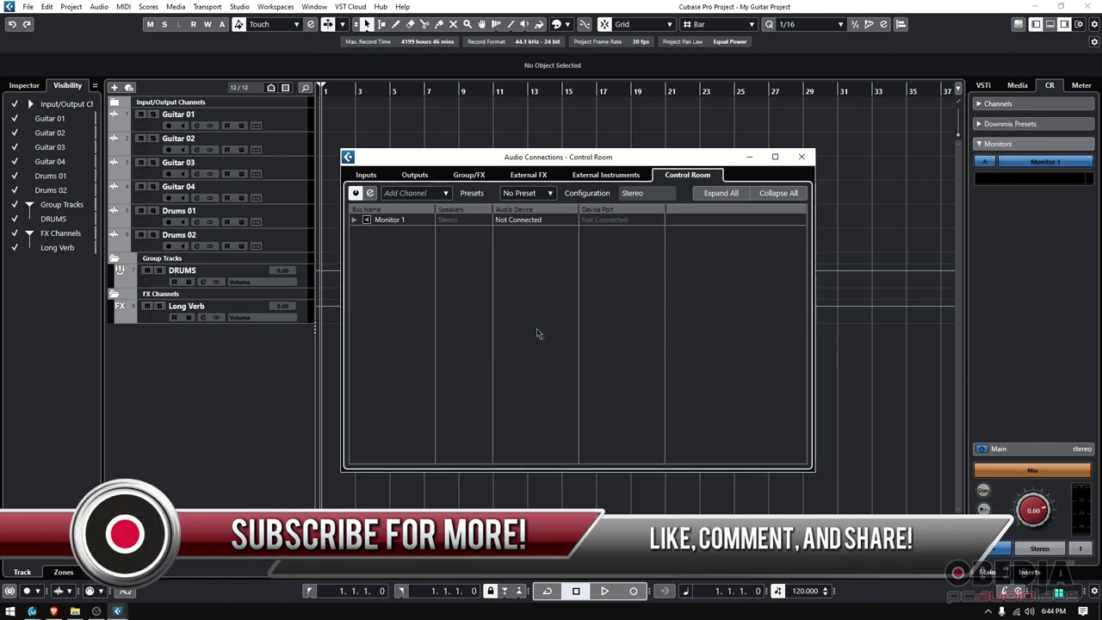
{"action": "left_click", "coordinate": [354, 220]}
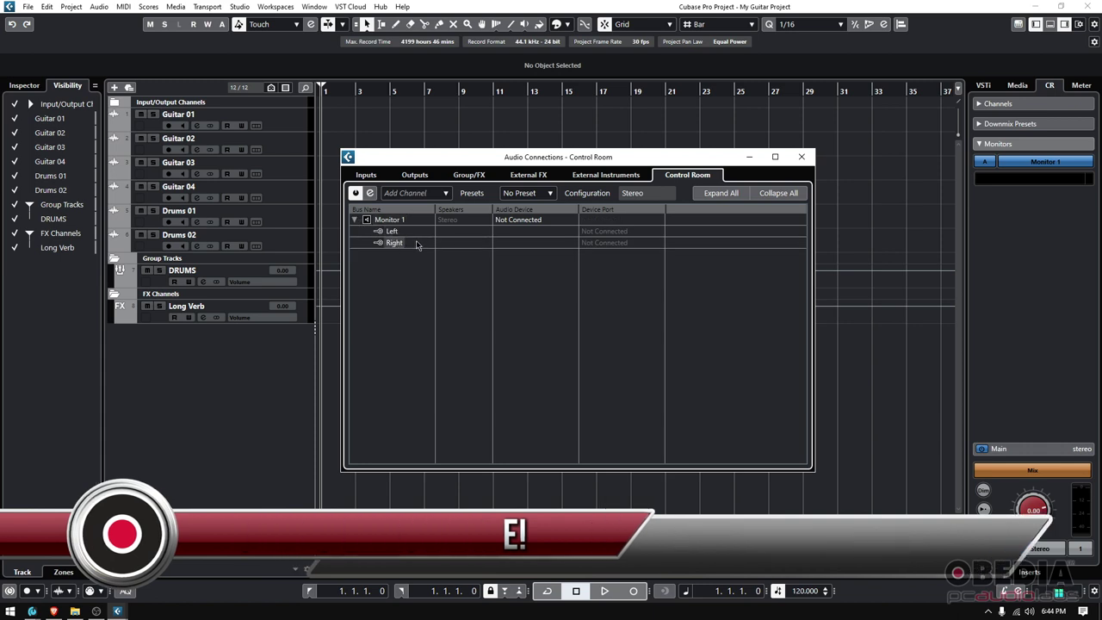
Route Monitor 1 to Revelator ASIO Playback L and Playback R
{"action": "left_click", "coordinate": [529, 220]}
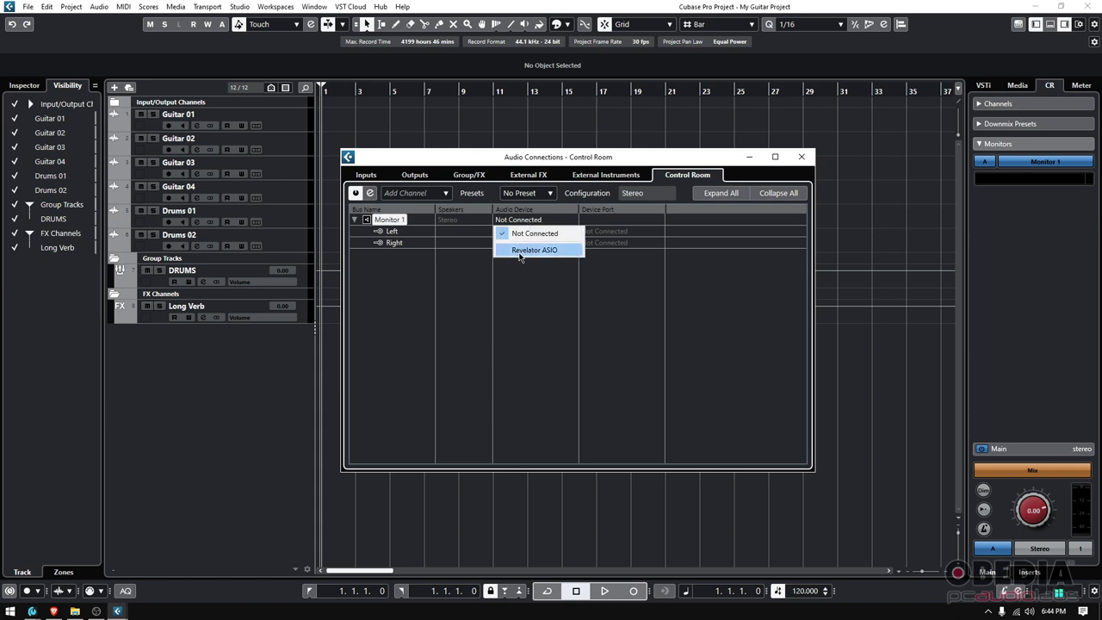
{"action": "left_click", "coordinate": [520, 249]}
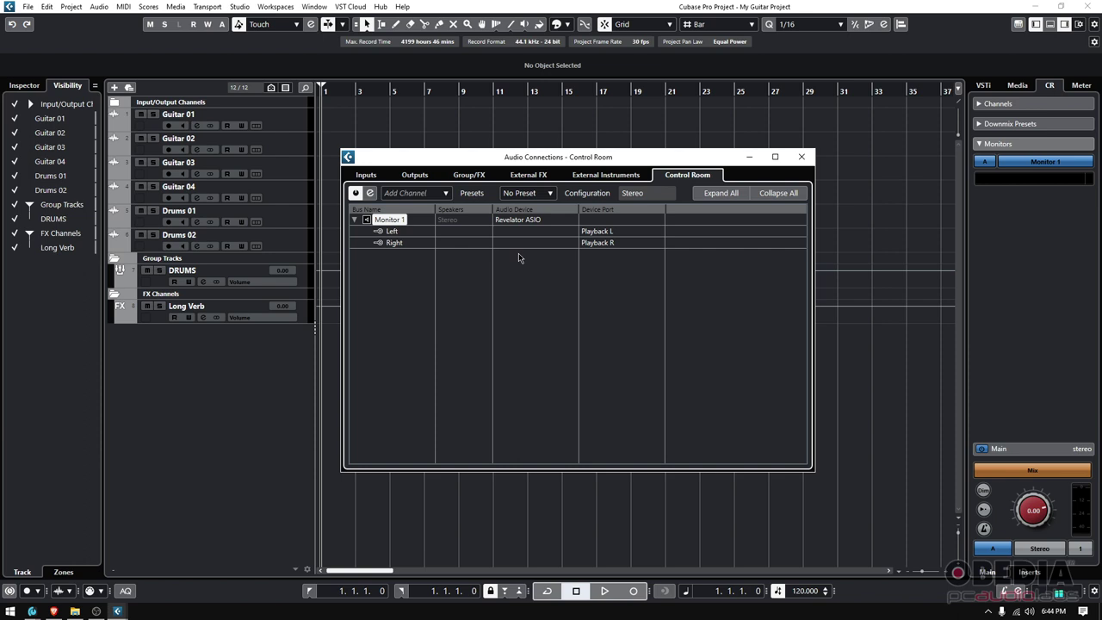
{"action": "left_click", "coordinate": [391, 231]}
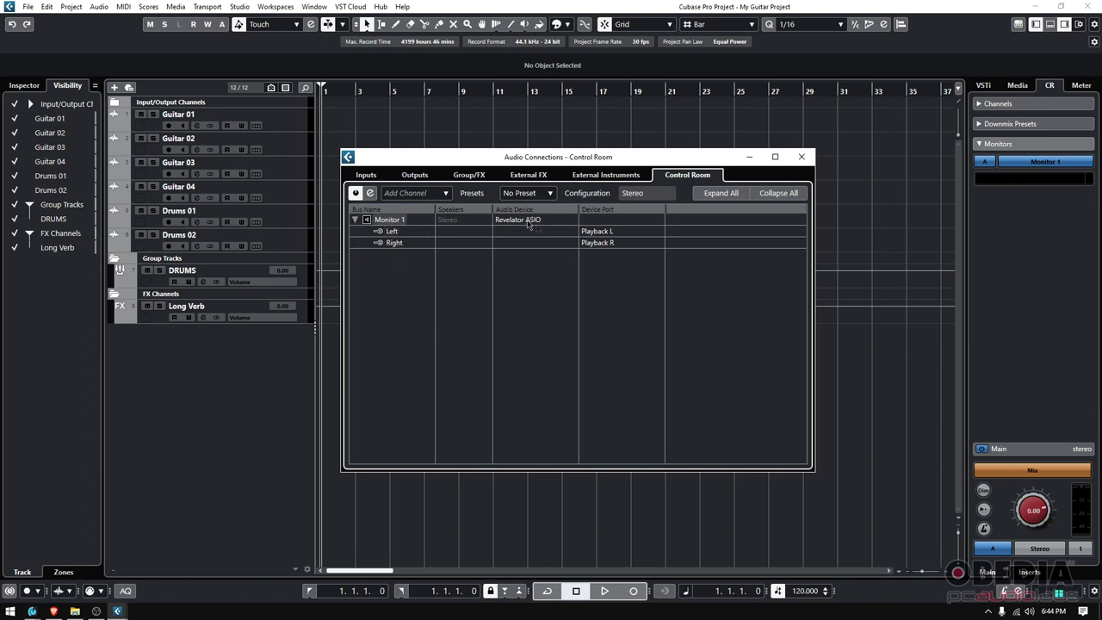
{"action": "left_click", "coordinate": [596, 243]}
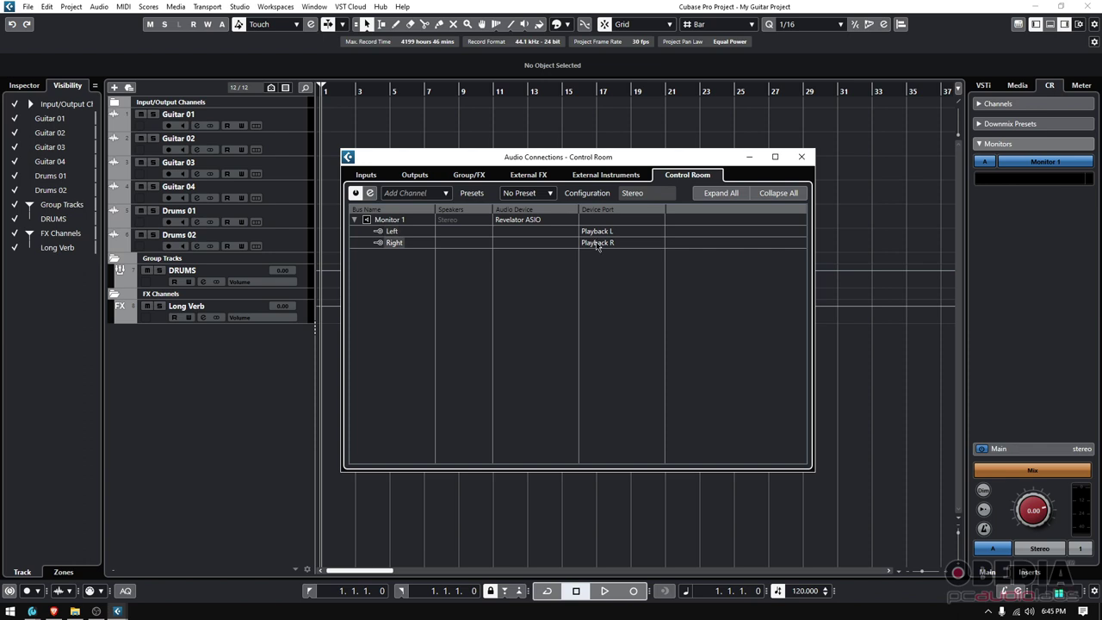
{"action": "left_click", "coordinate": [555, 221]}
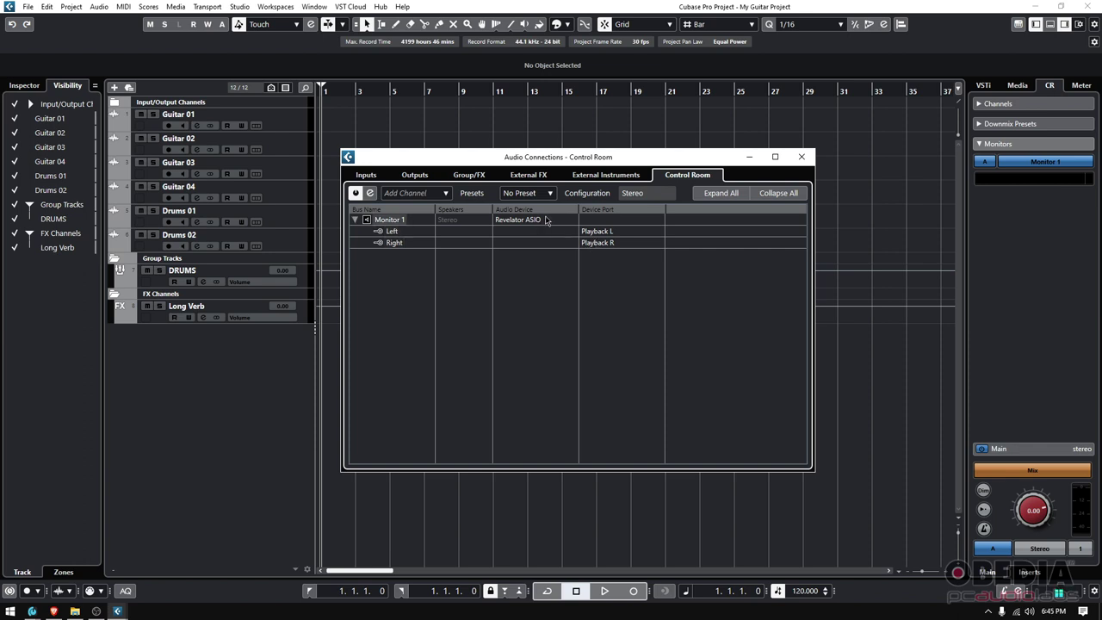
{"action": "left_click_drag", "start_coordinate": [559, 159], "coordinate": [565, 137]}
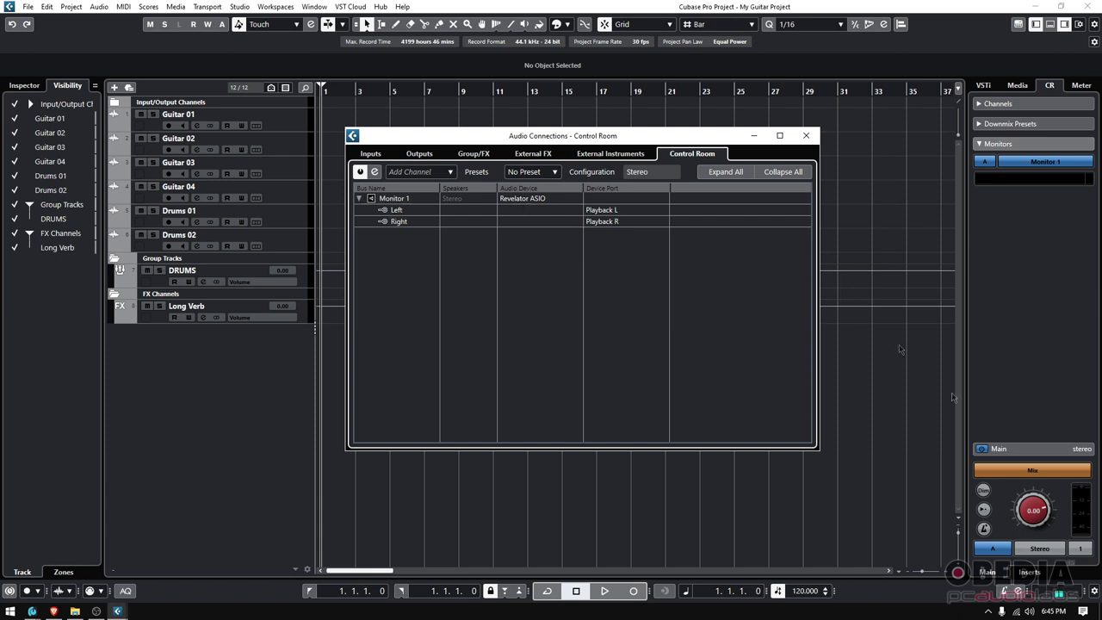
{"action": "left_click", "coordinate": [1052, 85]}
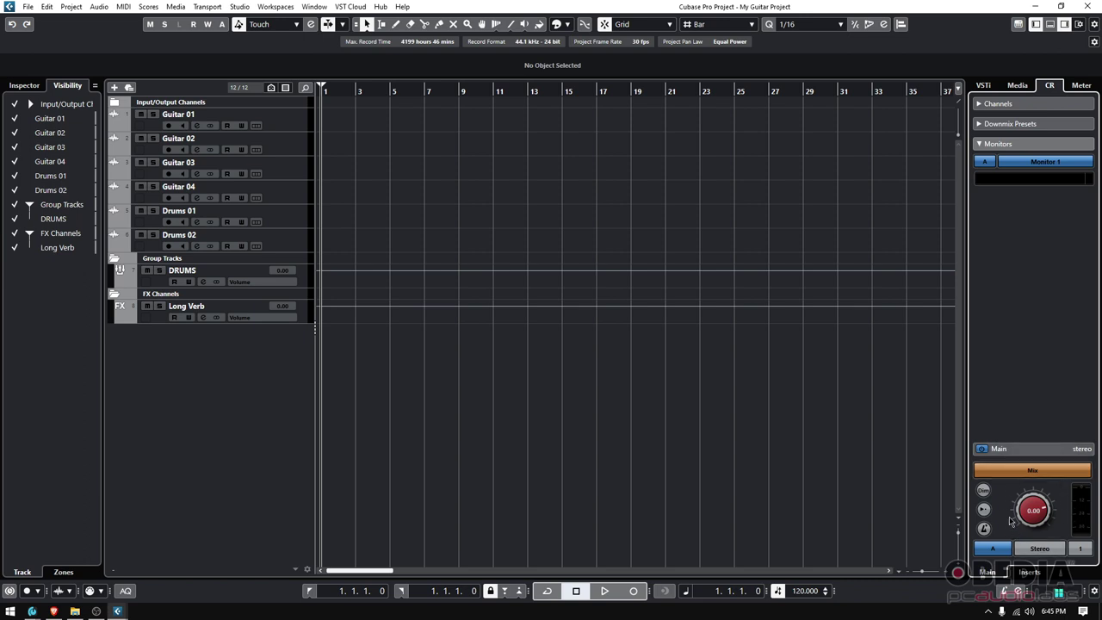
Set the Control Room main level to -0.30 and toggle Dim on and off
{"action": "scroll", "coordinate": [1031, 517], "scroll_direction": "down", "scroll_amount": 3}
{"action": "scroll", "coordinate": [1032, 520], "scroll_direction": "up", "scroll_amount": 2}
{"action": "scroll", "coordinate": [1035, 509], "scroll_direction": "up", "scroll_amount": 3}
{"action": "left_click", "coordinate": [984, 491]}
{"action": "left_click", "coordinate": [984, 491]}
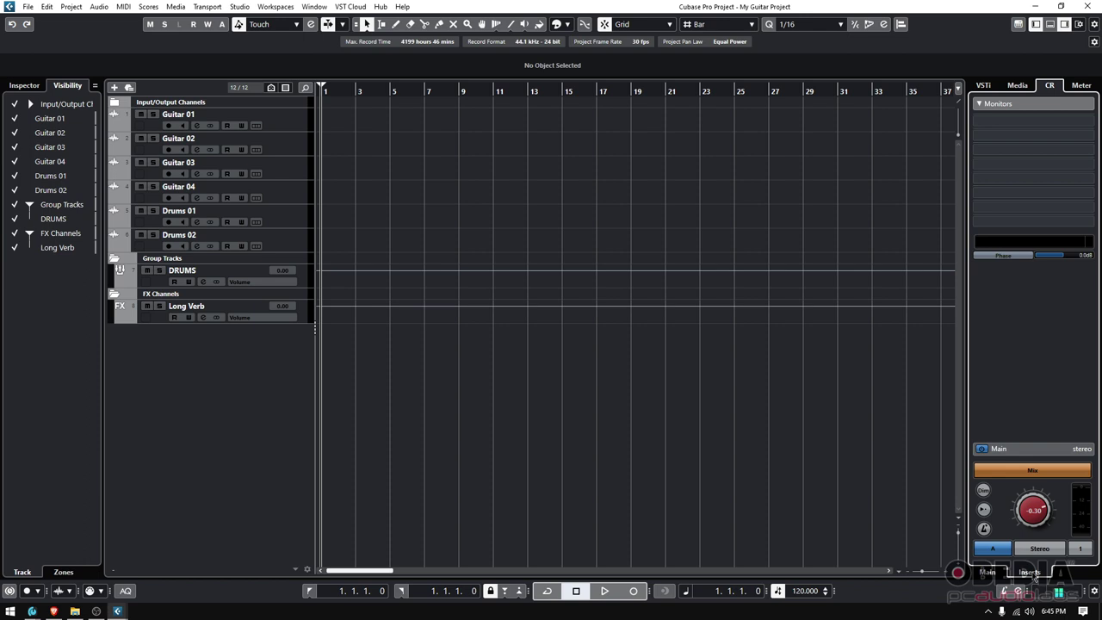
Show the Control Room overview listing Channels, Downmix Presets and Monitor 1
{"action": "left_click", "coordinate": [988, 573]}
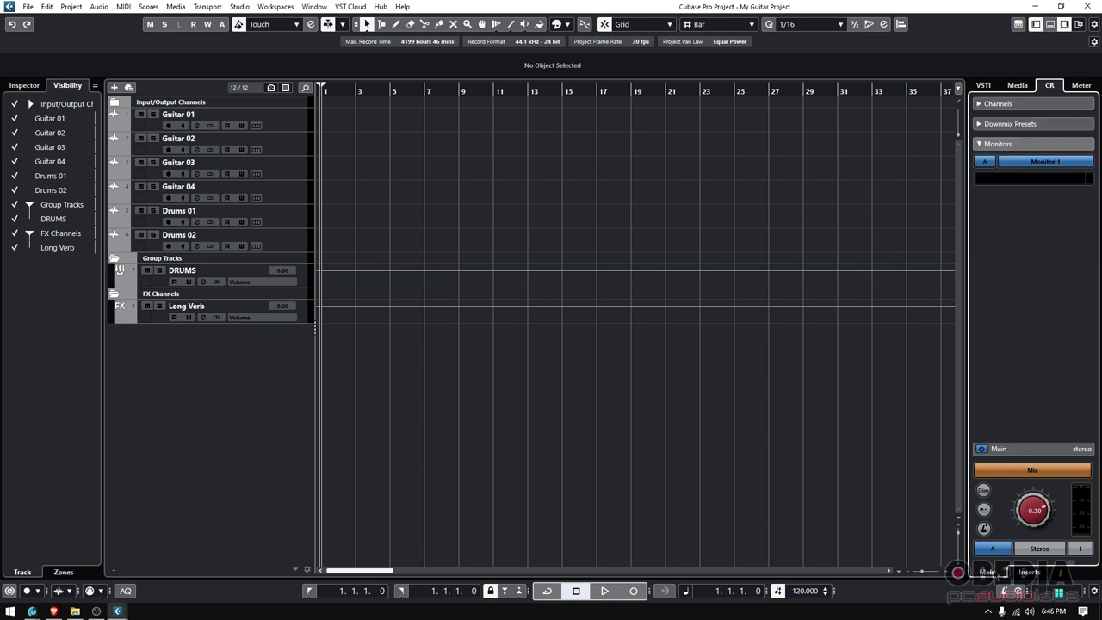